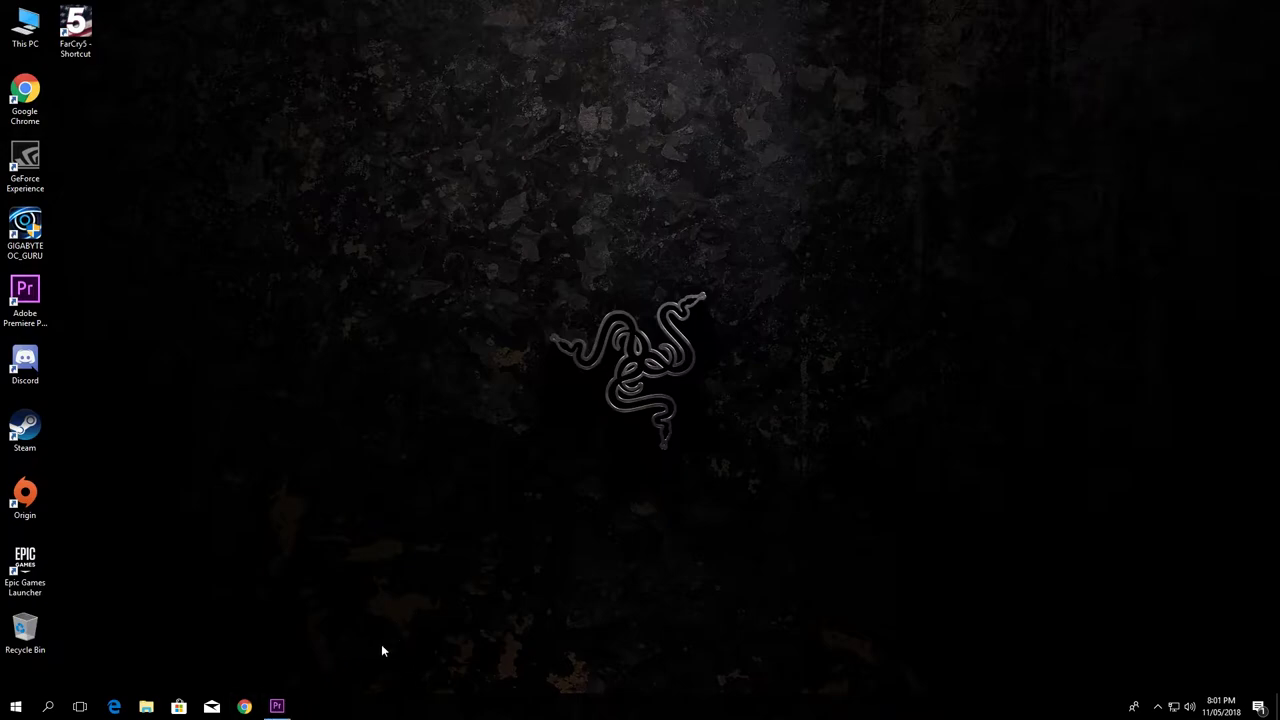
Step: Restore the Premiere Pro window from its taskbar icon
{"action": "mouse_move", "coordinate": [275, 715]}
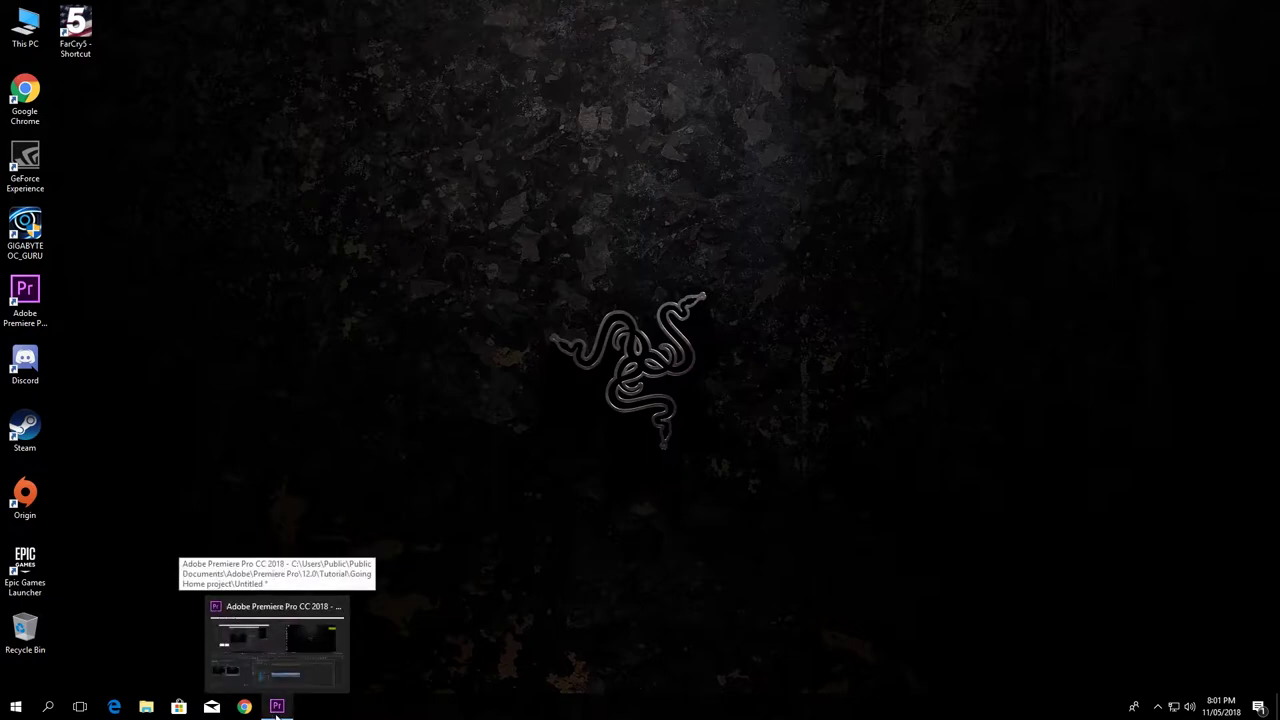
{"action": "left_click", "coordinate": [277, 708]}
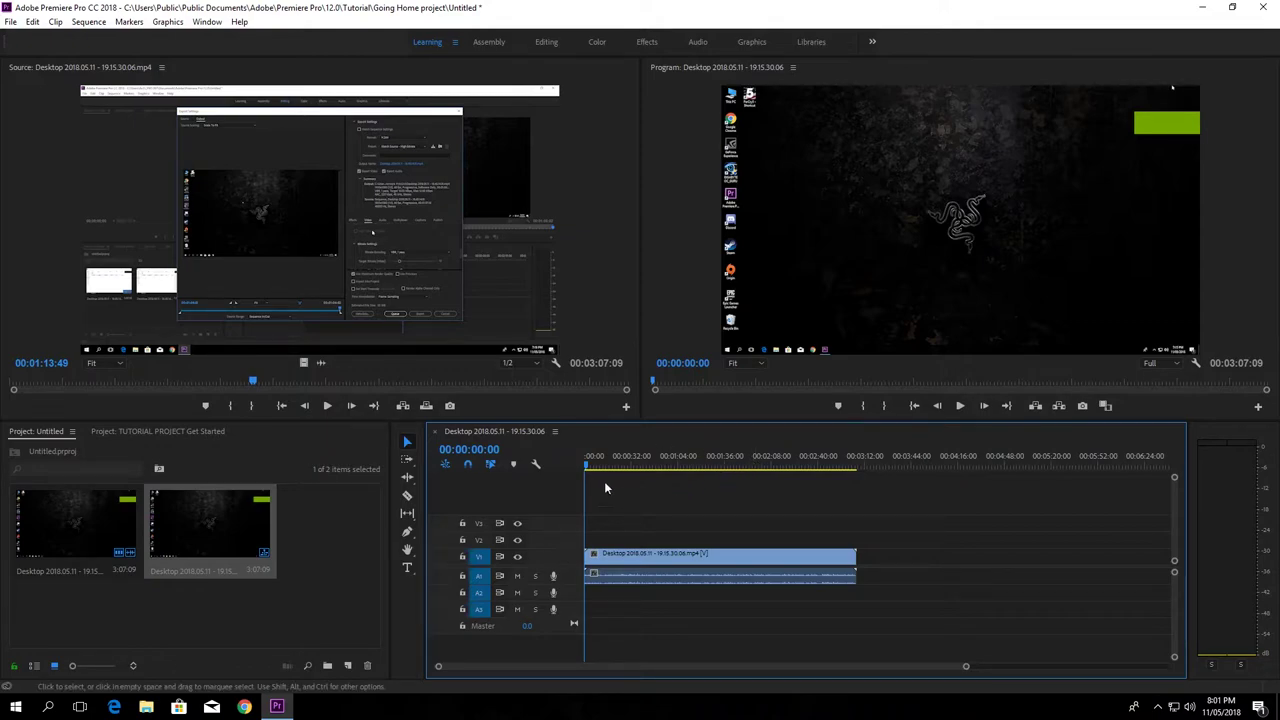
Step: Set the sequence out point at the clip's end, 00:03:06:55
{"action": "left_click", "coordinate": [587, 466]}
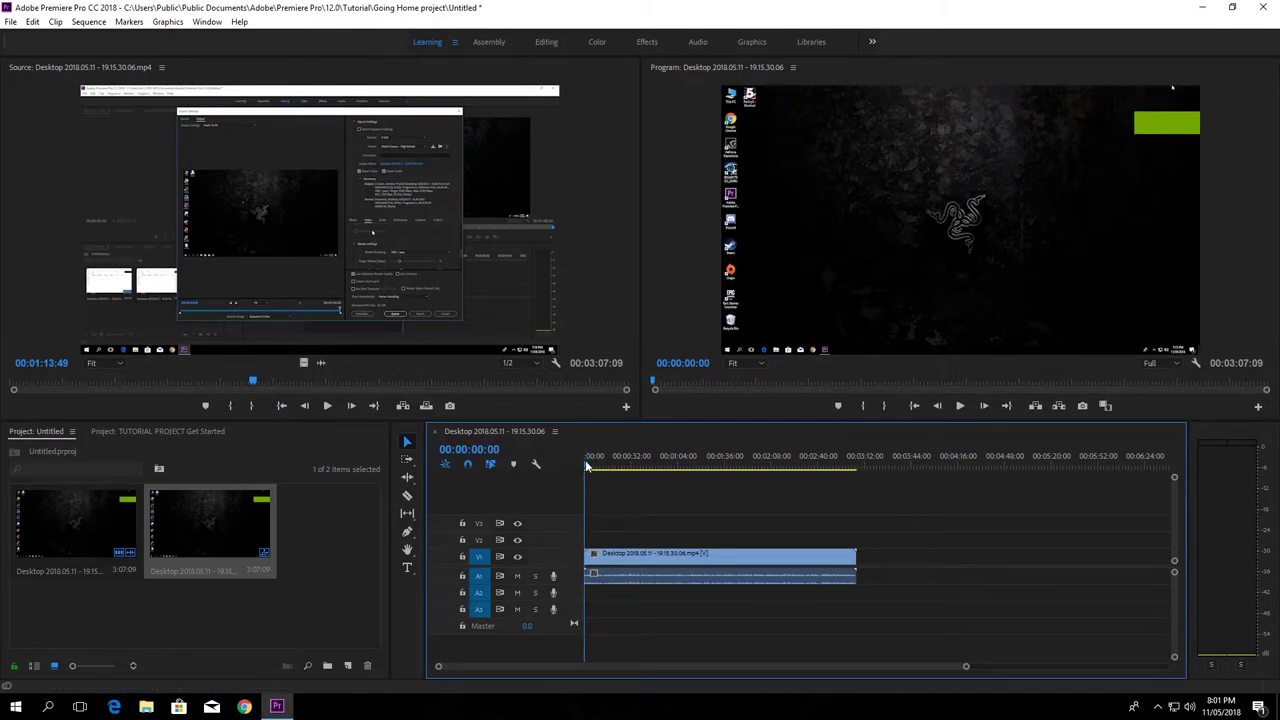
{"action": "left_click_drag", "start_coordinate": [587, 466], "coordinate": [857, 492]}
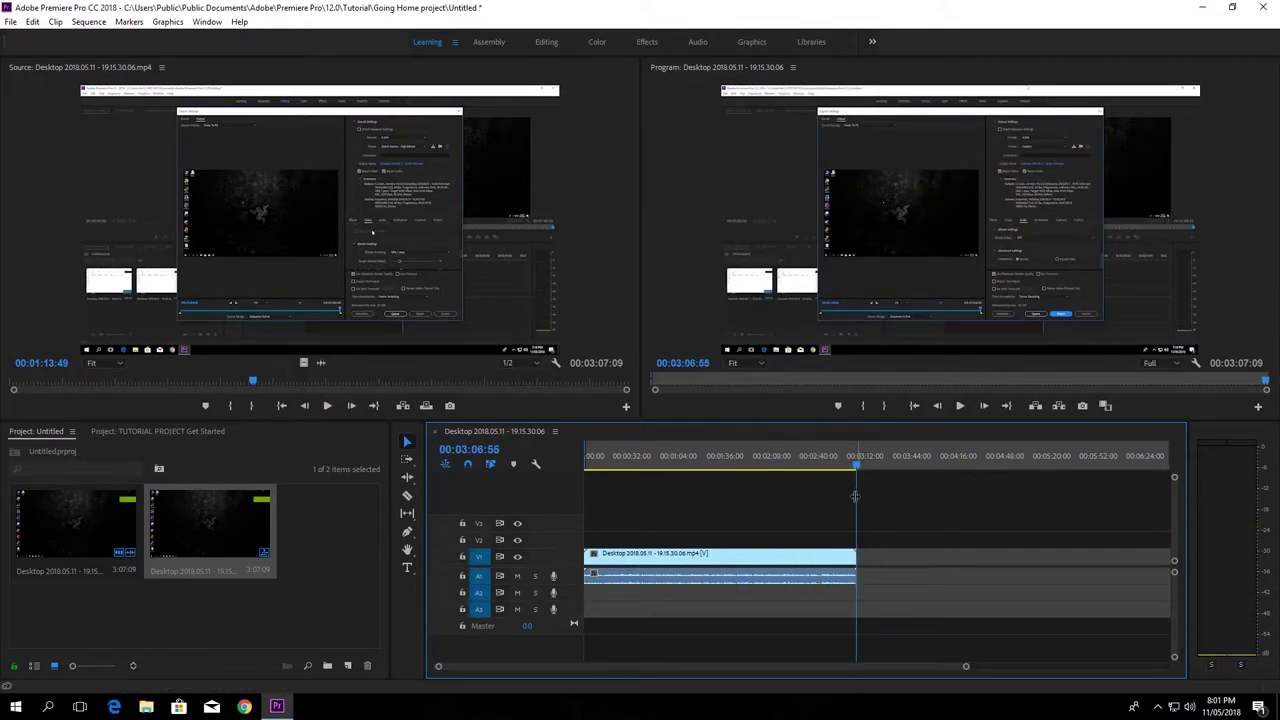
{"action": "key", "text": "o"}
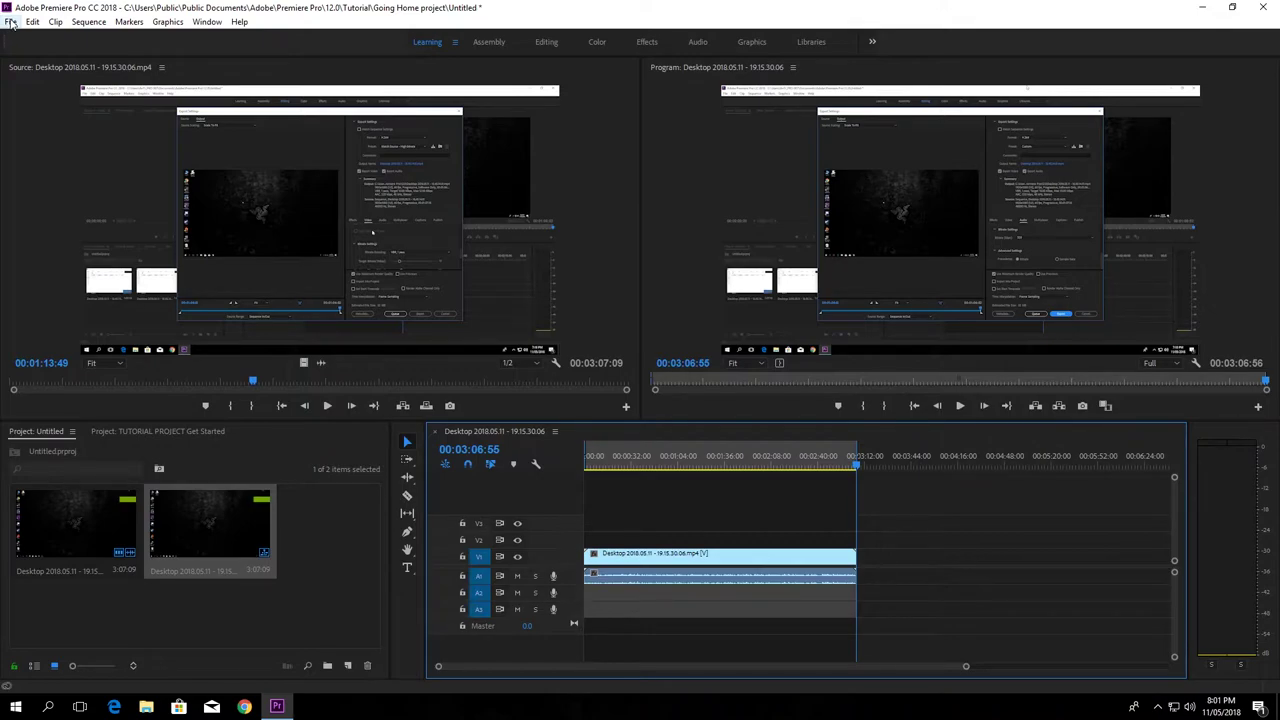
Step: Open the Export Settings dialog via File > Export > Media
{"action": "left_click", "coordinate": [10, 22]}
{"action": "mouse_move", "coordinate": [28, 428]}
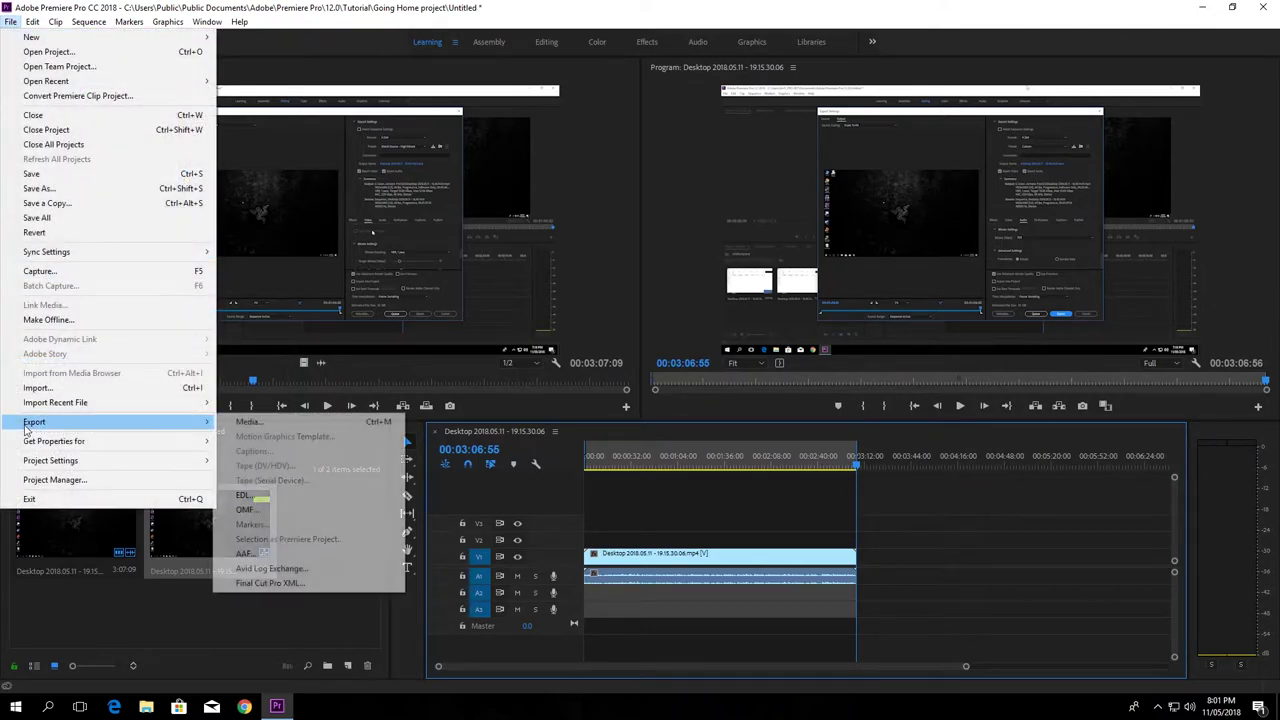
{"action": "left_click", "coordinate": [255, 422]}
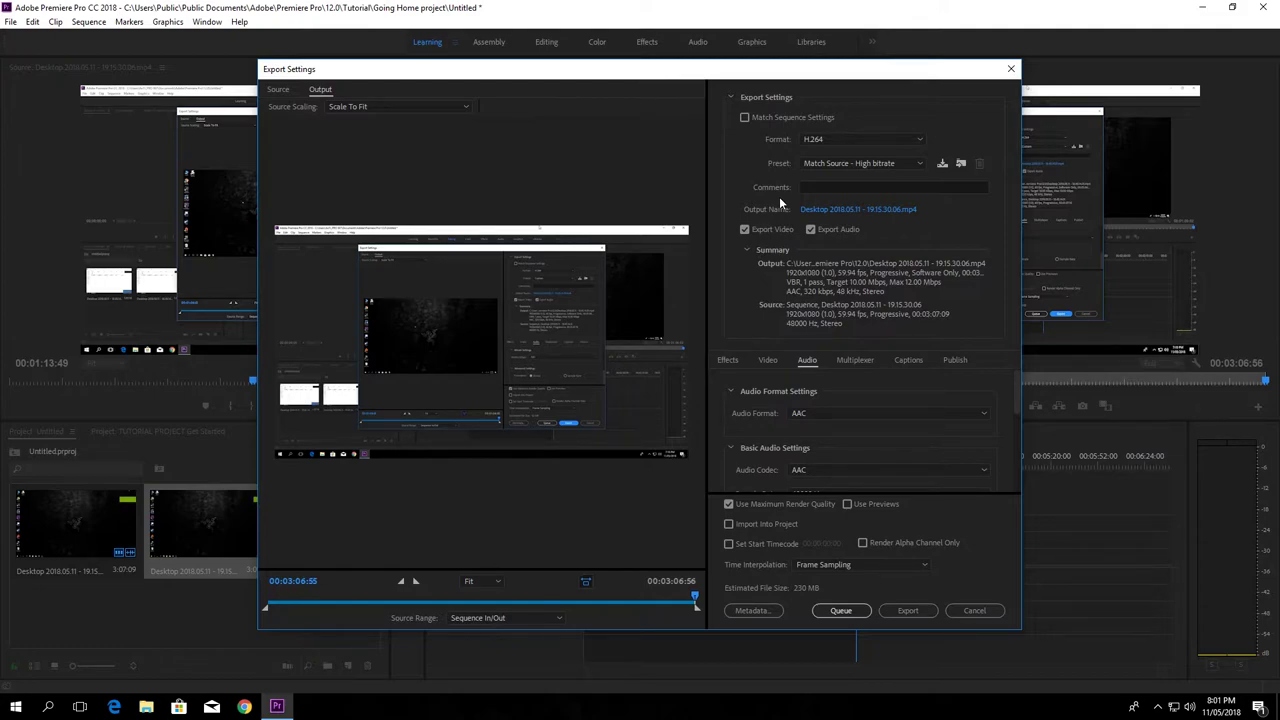
Step: Confirm H.264 as the export format and bring up the Video settings
{"action": "left_click", "coordinate": [836, 141]}
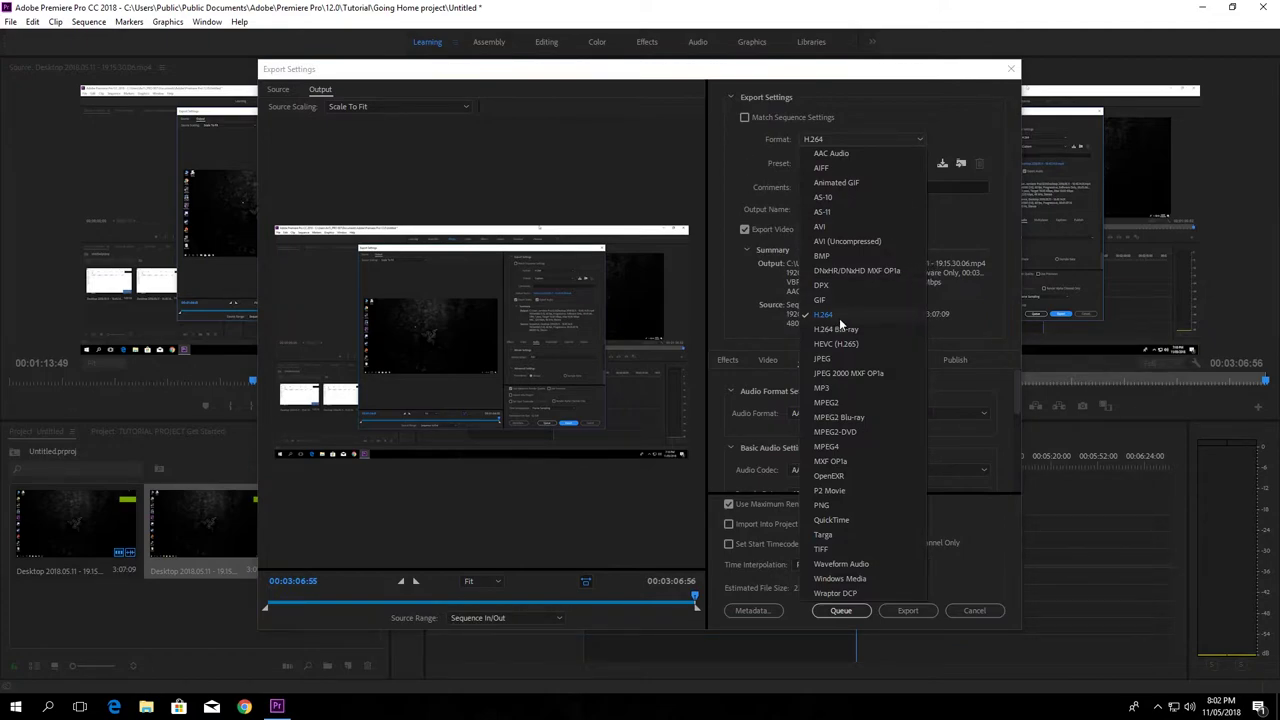
{"action": "left_click", "coordinate": [737, 155]}
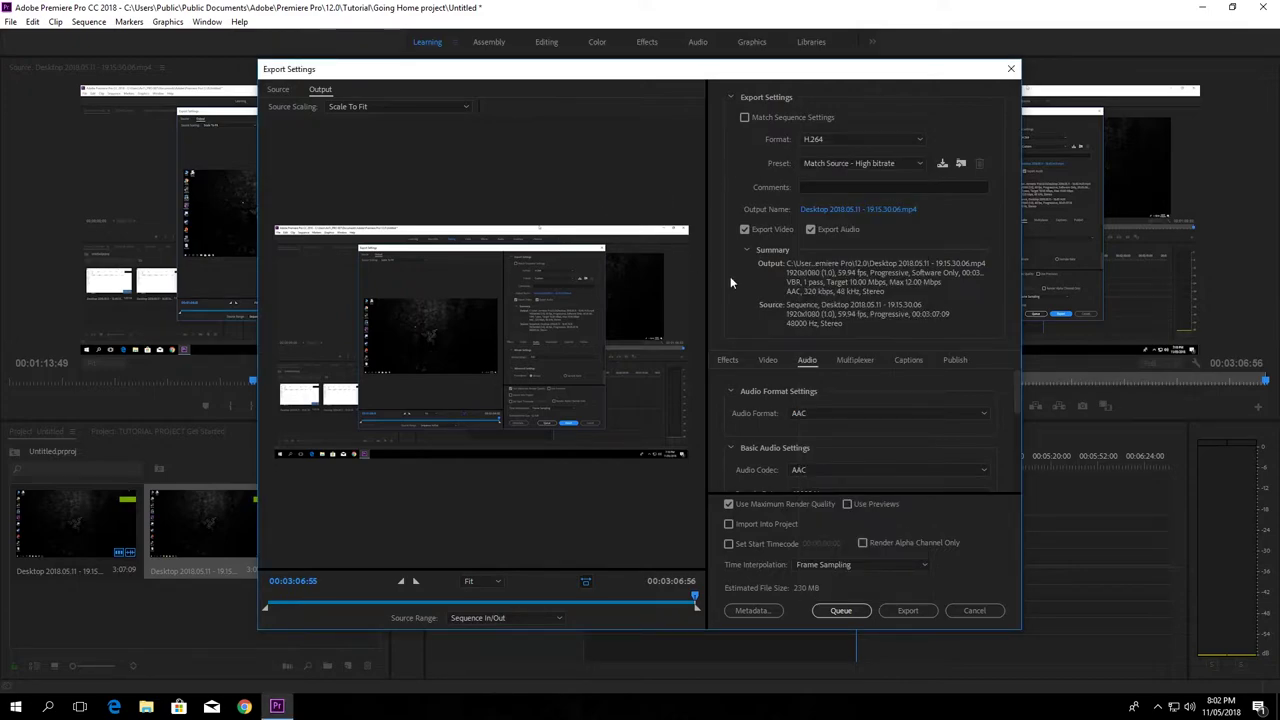
{"action": "left_click", "coordinate": [767, 360]}
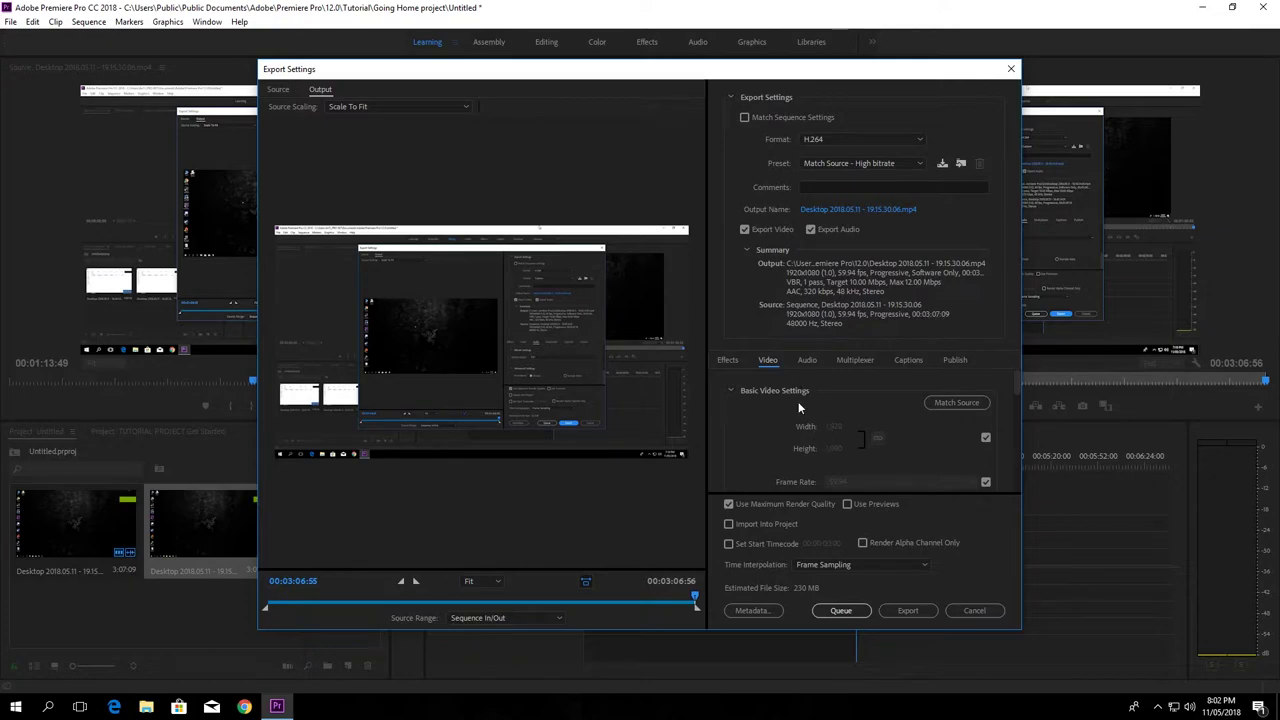
Step: Enable Render at Maximum Depth, switching the export preset to Custom
{"action": "scroll", "coordinate": [889, 443], "scroll_direction": "down", "scroll_amount": 2}
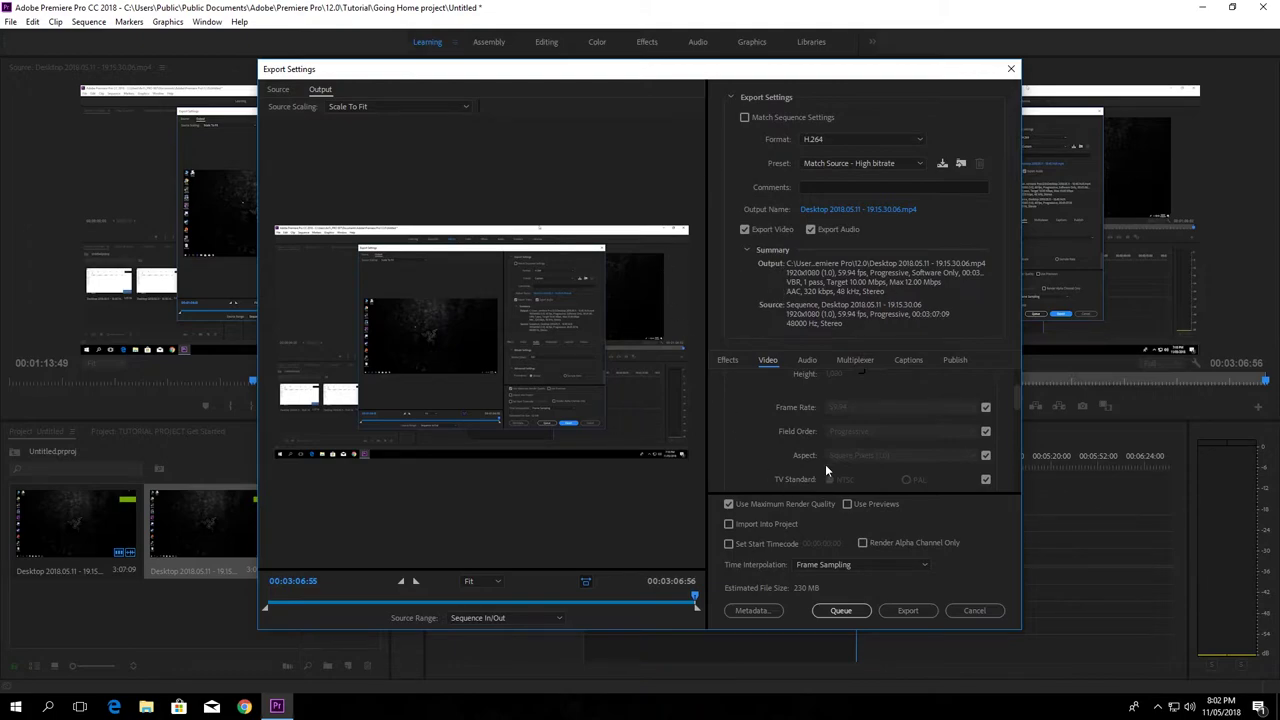
{"action": "scroll", "coordinate": [825, 464], "scroll_direction": "down", "scroll_amount": 4}
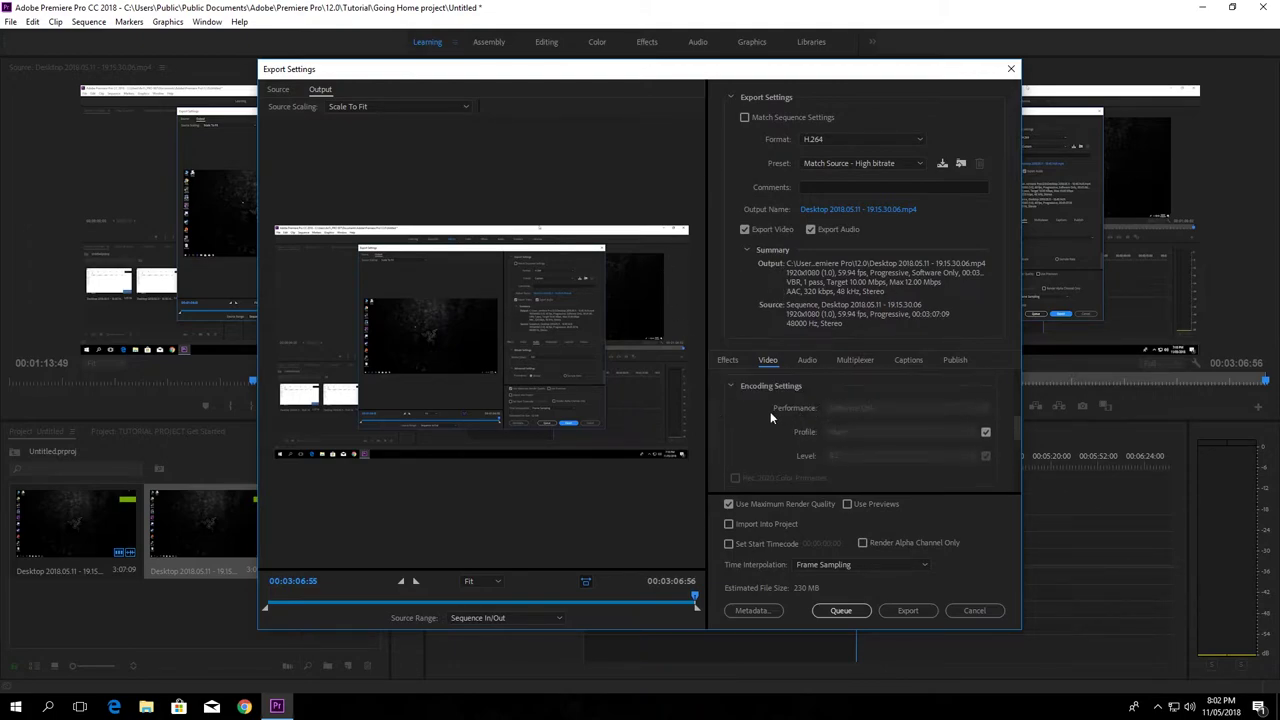
{"action": "scroll", "coordinate": [770, 430], "scroll_direction": "up", "scroll_amount": 2}
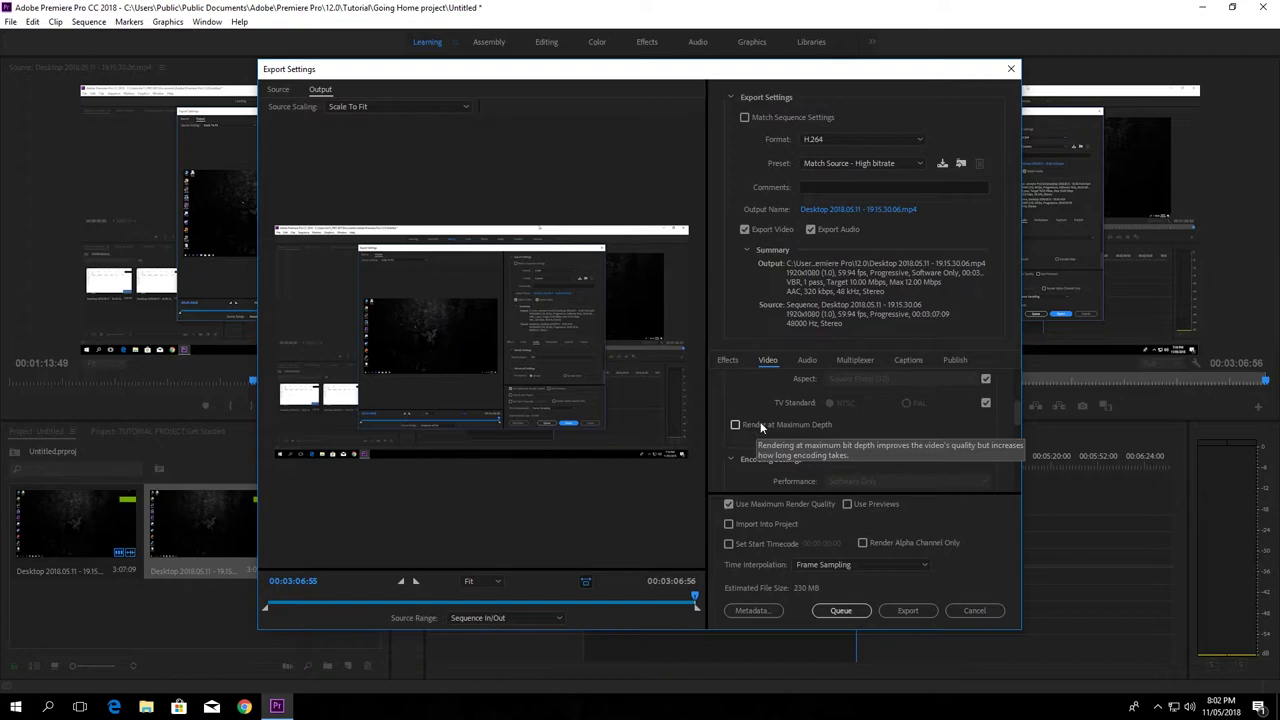
{"action": "left_click", "coordinate": [739, 424]}
{"action": "scroll", "coordinate": [797, 472], "scroll_direction": "down", "scroll_amount": 3}
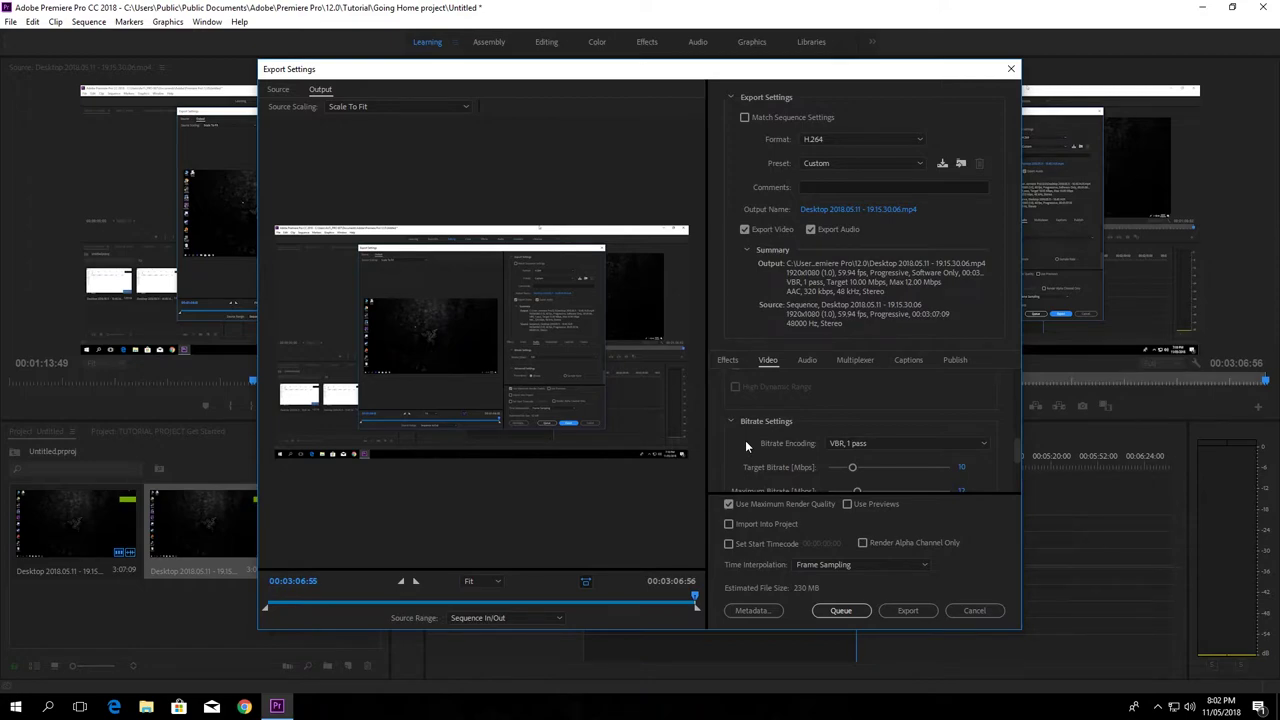
{"action": "left_click", "coordinate": [886, 443]}
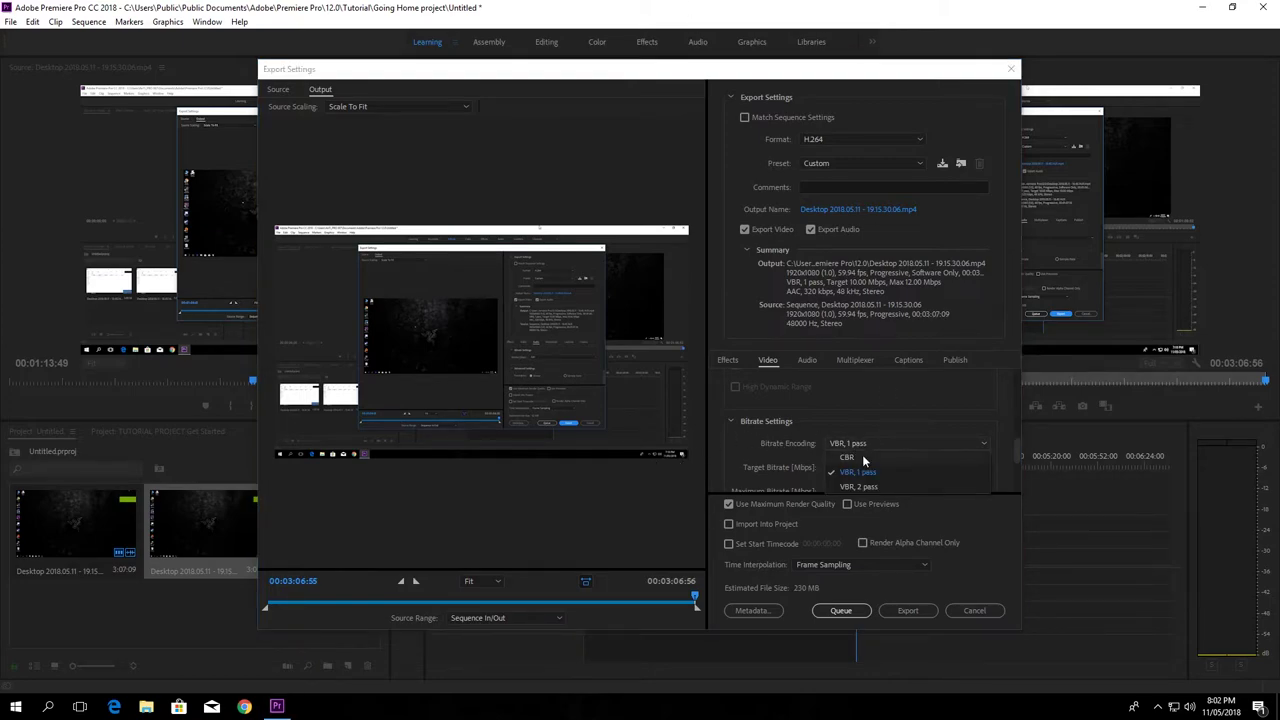
Step: Set Bitrate Encoding to CBR with a 40 Mbps target bitrate
{"action": "left_click", "coordinate": [862, 456]}
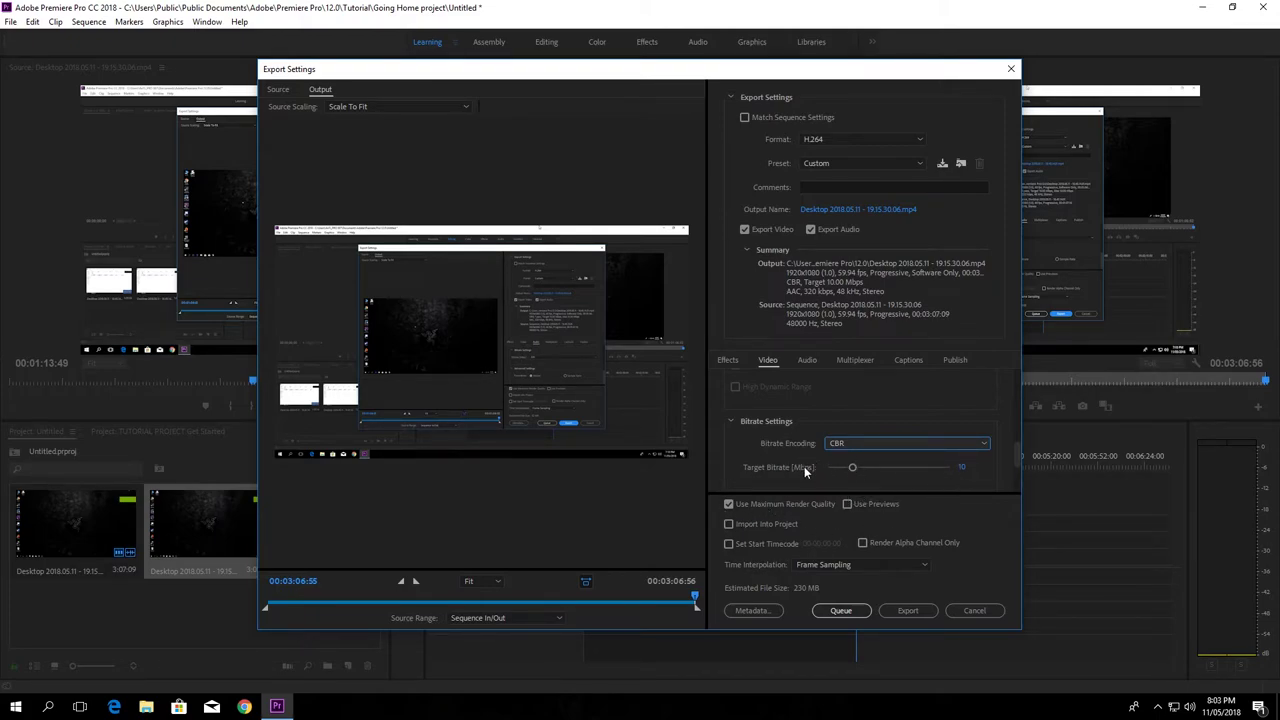
{"action": "left_click", "coordinate": [960, 468]}
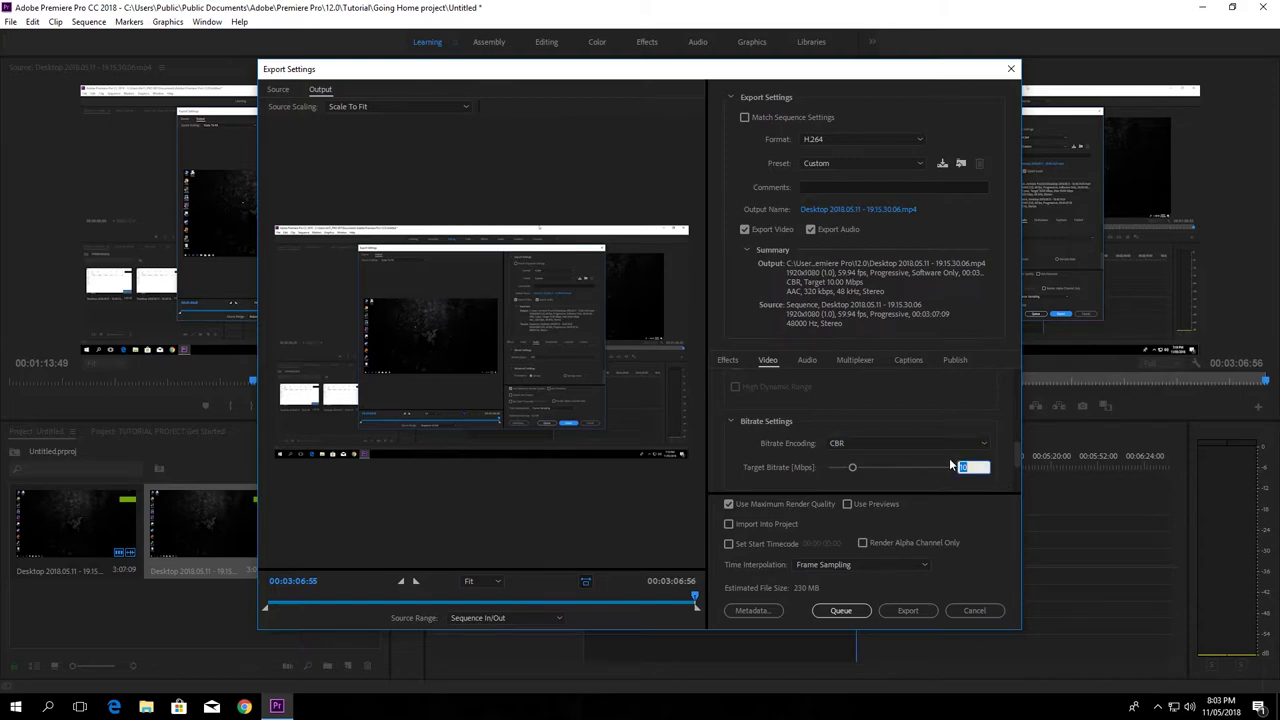
{"action": "type", "text": "4"}
{"action": "left_click", "coordinate": [977, 484]}
{"action": "left_click", "coordinate": [961, 467]}
{"action": "type", "text": "10"}
{"action": "key", "text": "Return"}
{"action": "scroll", "coordinate": [772, 447], "scroll_direction": "down", "scroll_amount": 1}
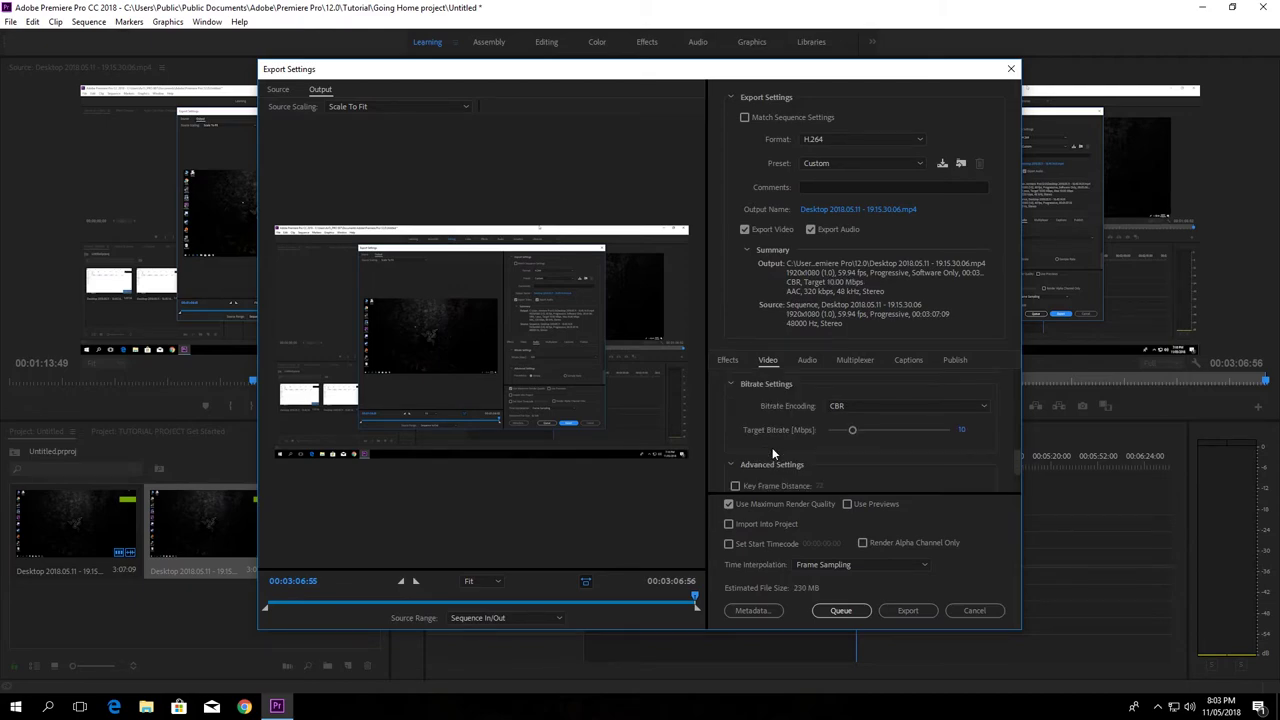
{"action": "scroll", "coordinate": [908, 479], "scroll_direction": "up", "scroll_amount": 2}
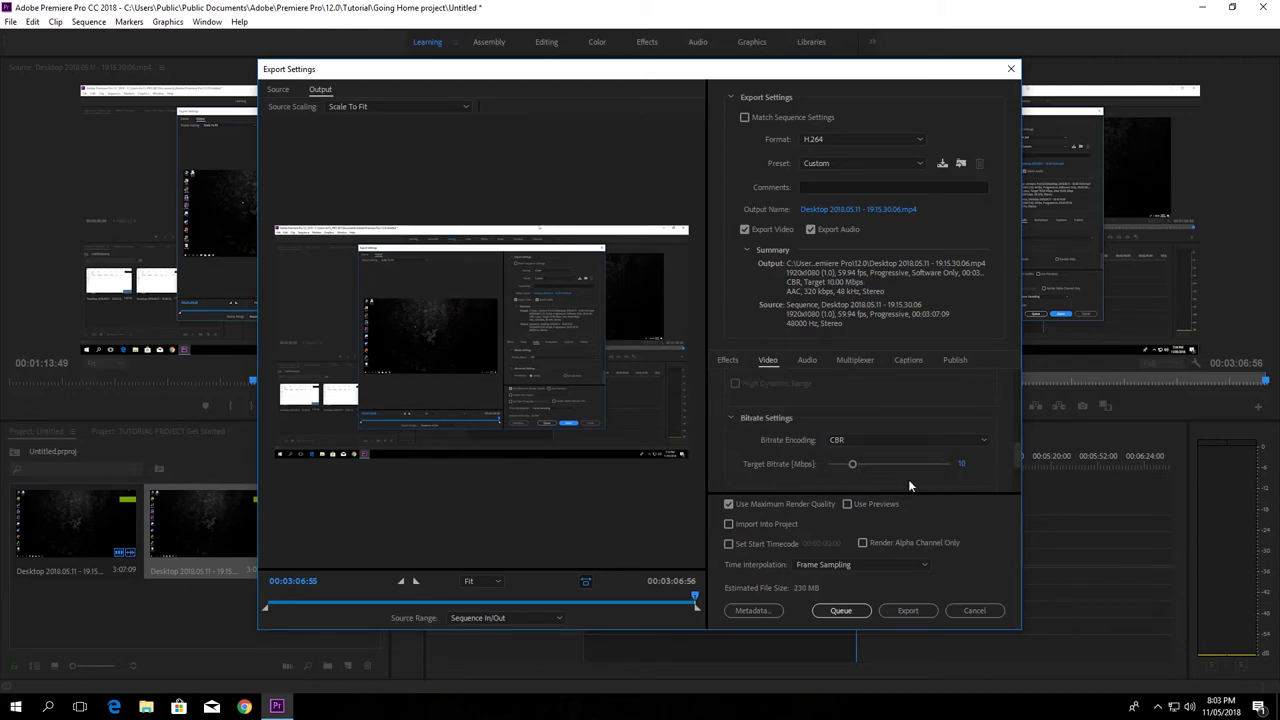
{"action": "left_click", "coordinate": [966, 463]}
{"action": "type", "text": "40"}
{"action": "key", "text": "Return"}
Step: Compare VBR 1-pass and 2-pass encoding, then settle back on CBR
{"action": "left_click", "coordinate": [841, 441]}
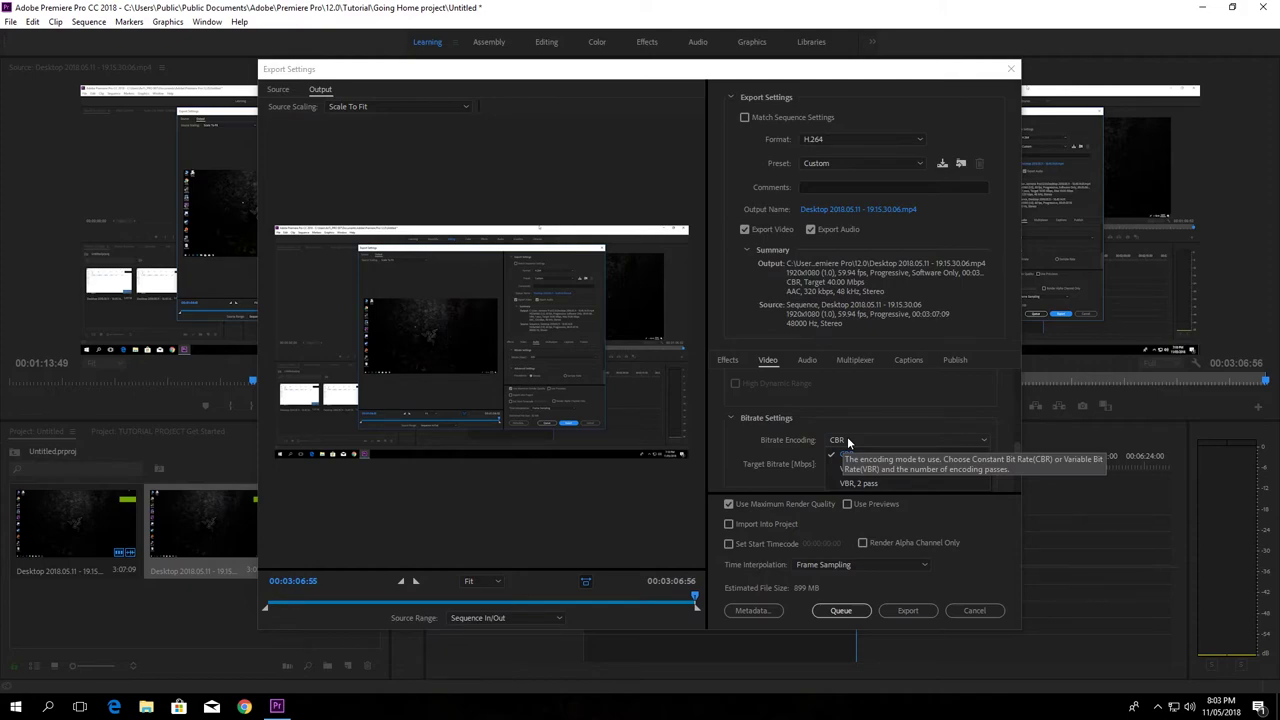
{"action": "left_click", "coordinate": [841, 470]}
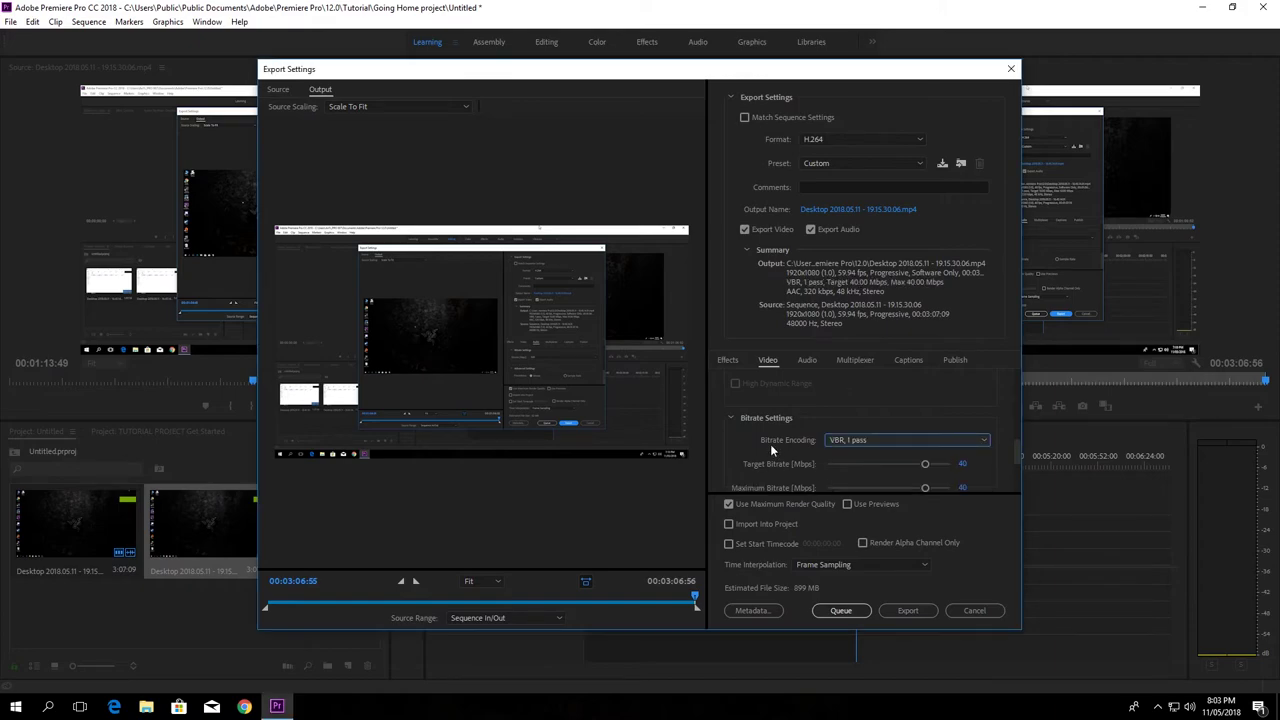
{"action": "left_click", "coordinate": [865, 440]}
{"action": "left_click", "coordinate": [860, 484]}
{"action": "left_click", "coordinate": [873, 441]}
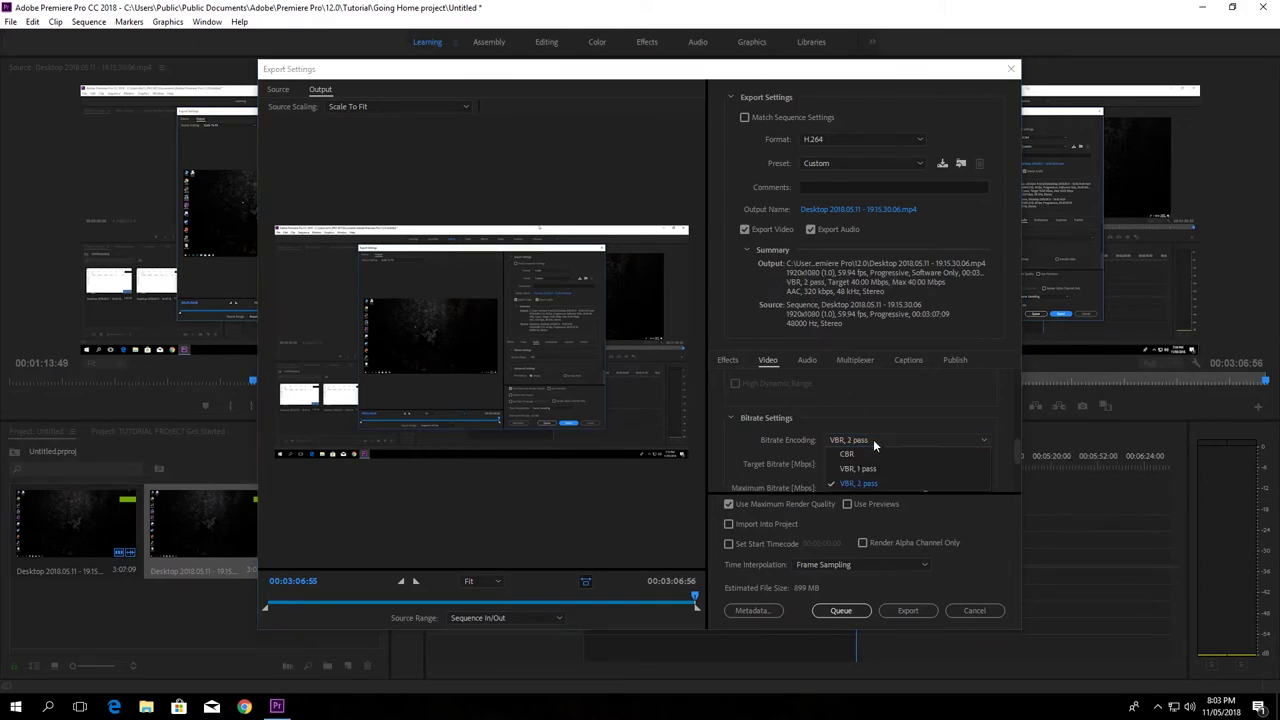
{"action": "left_click", "coordinate": [849, 454]}
{"action": "scroll", "coordinate": [921, 484], "scroll_direction": "down", "scroll_amount": 1}
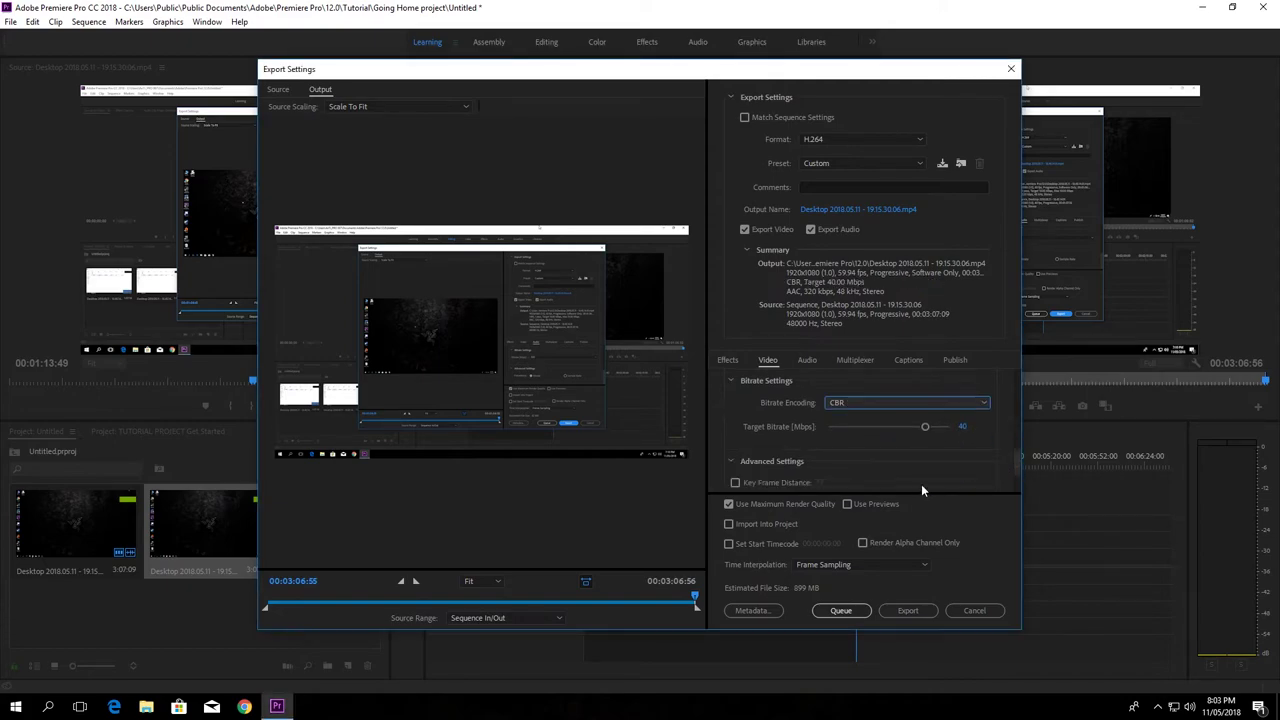
{"action": "scroll", "coordinate": [921, 490], "scroll_direction": "down", "scroll_amount": 1}
{"action": "scroll", "coordinate": [890, 458], "scroll_direction": "down", "scroll_amount": 1}
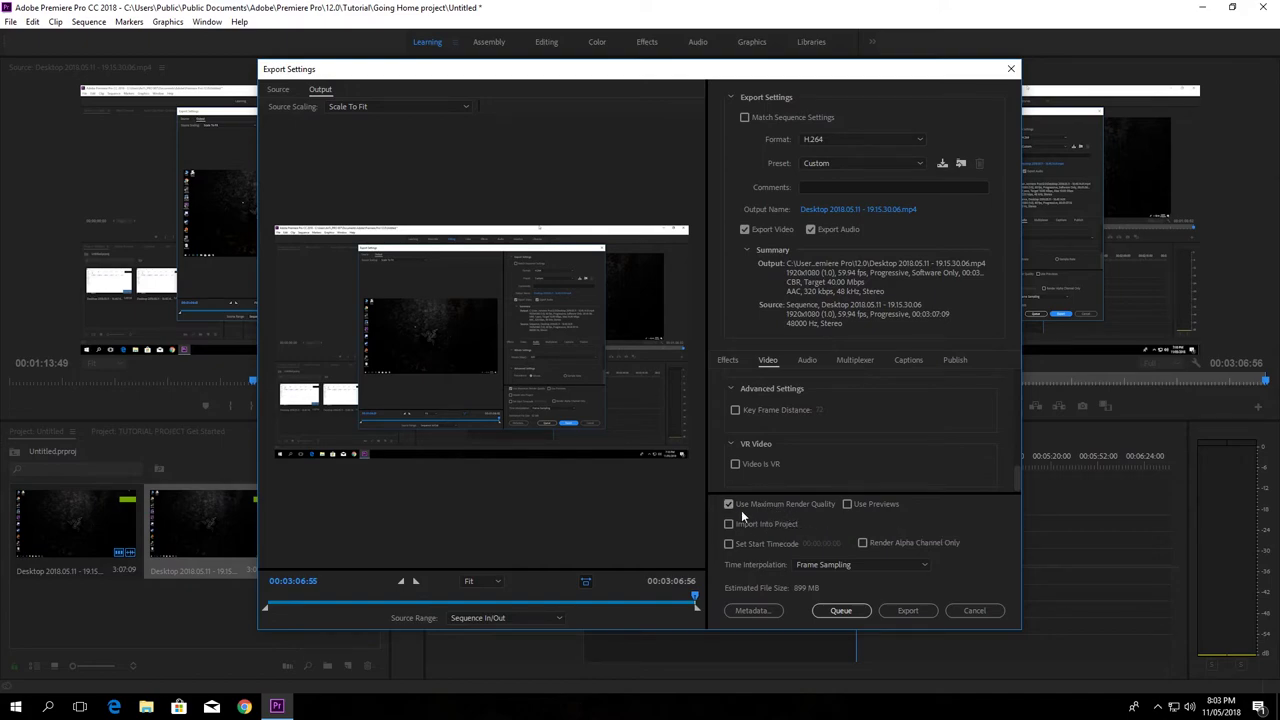
{"action": "left_click", "coordinate": [805, 360]}
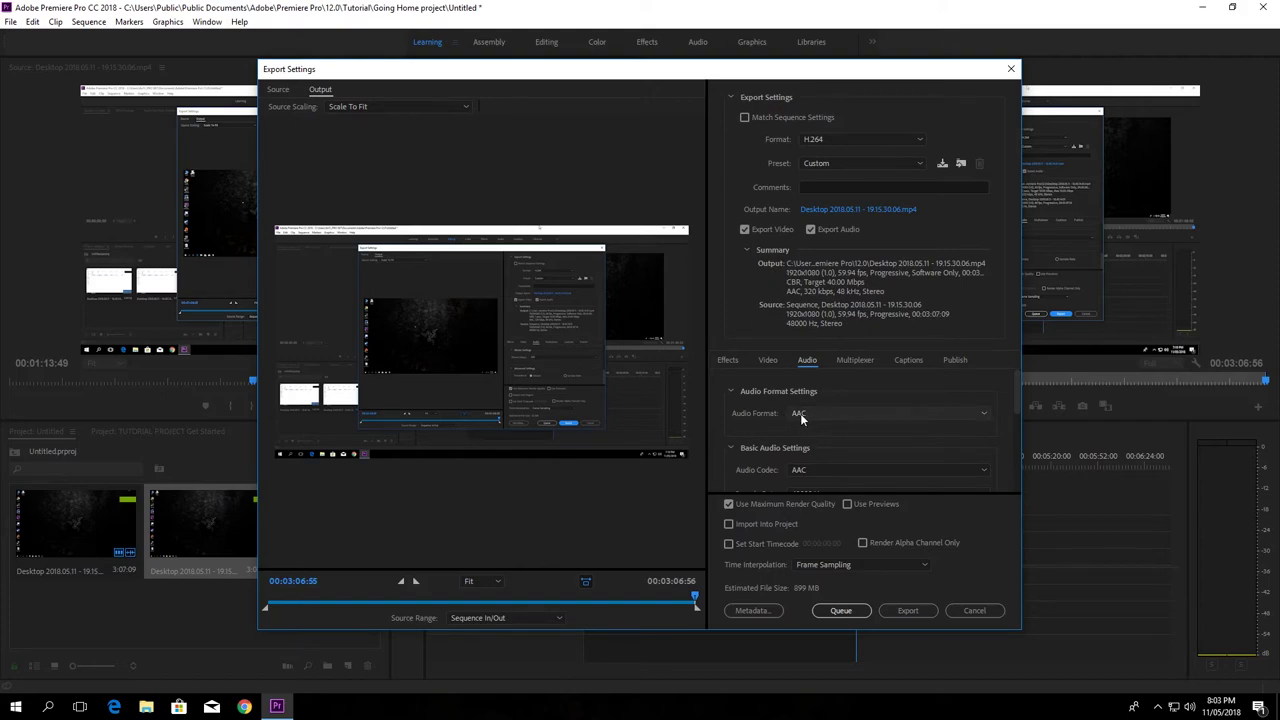
Step: Check the audio settings: AAC, 48000 Hz stereo, High quality, 320 kbps
{"action": "scroll", "coordinate": [776, 455], "scroll_direction": "down", "scroll_amount": 1}
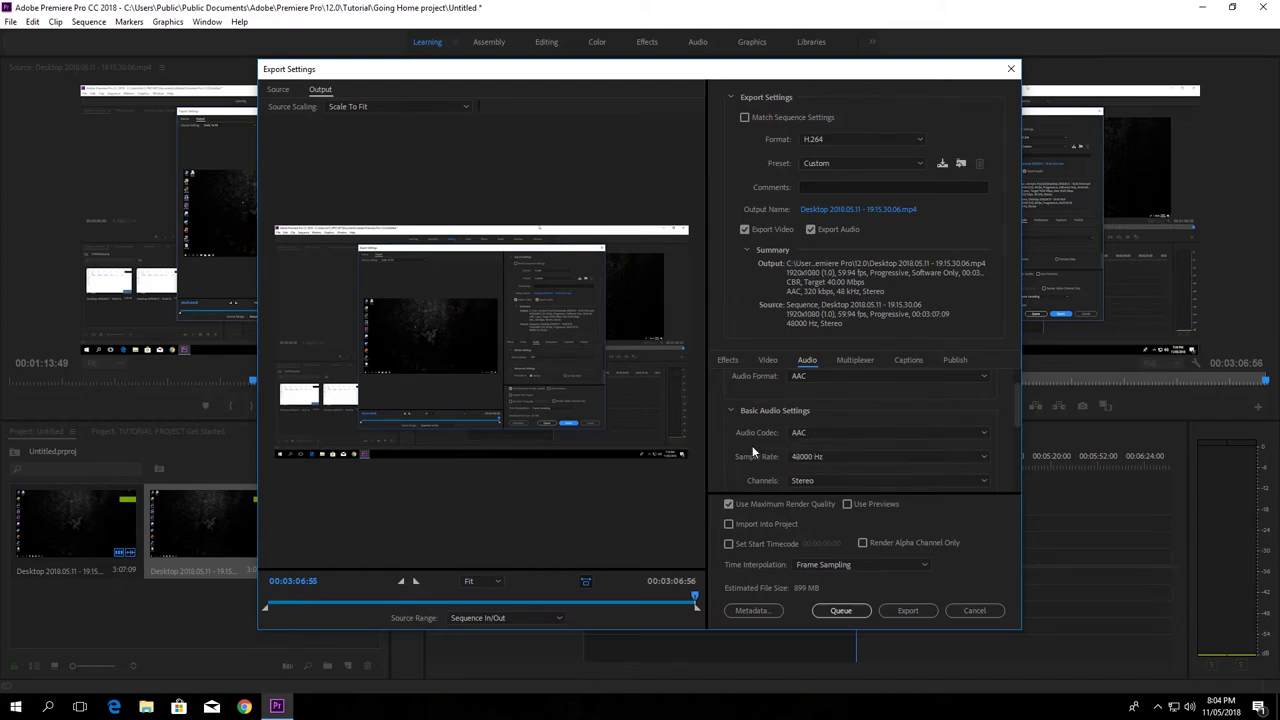
{"action": "scroll", "coordinate": [850, 455], "scroll_direction": "down", "scroll_amount": 2}
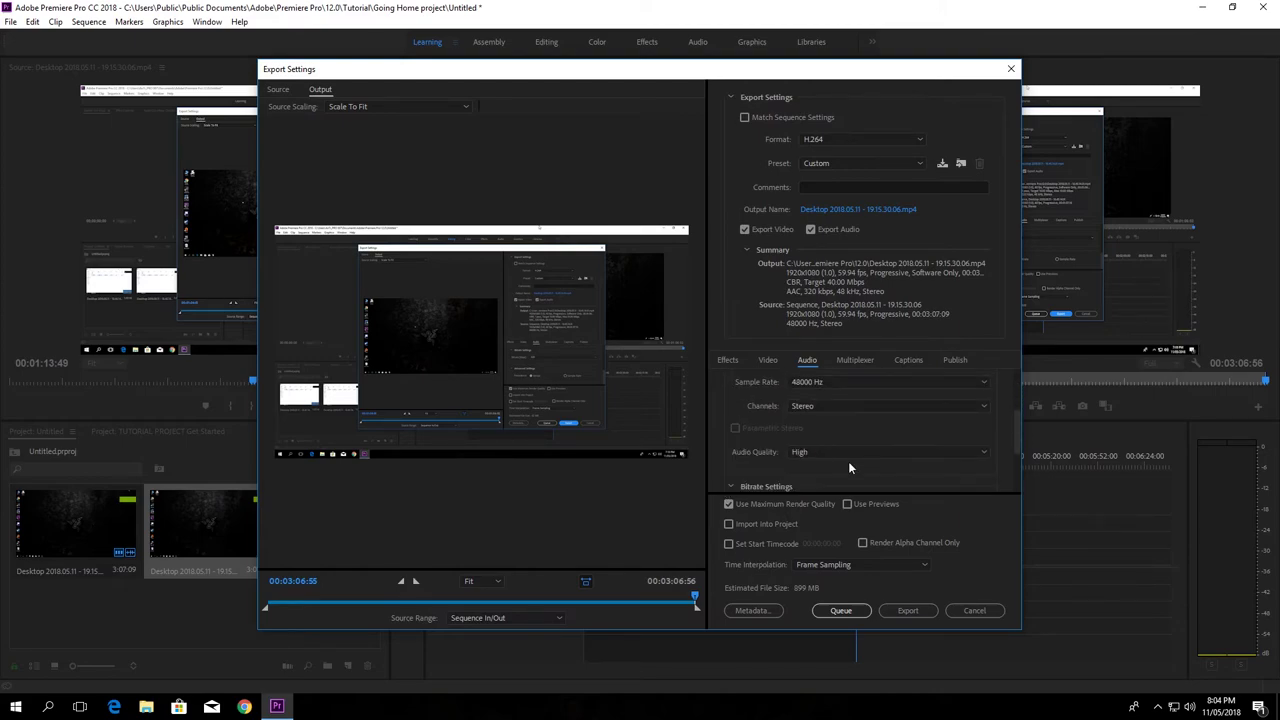
{"action": "scroll", "coordinate": [802, 467], "scroll_direction": "down", "scroll_amount": 2}
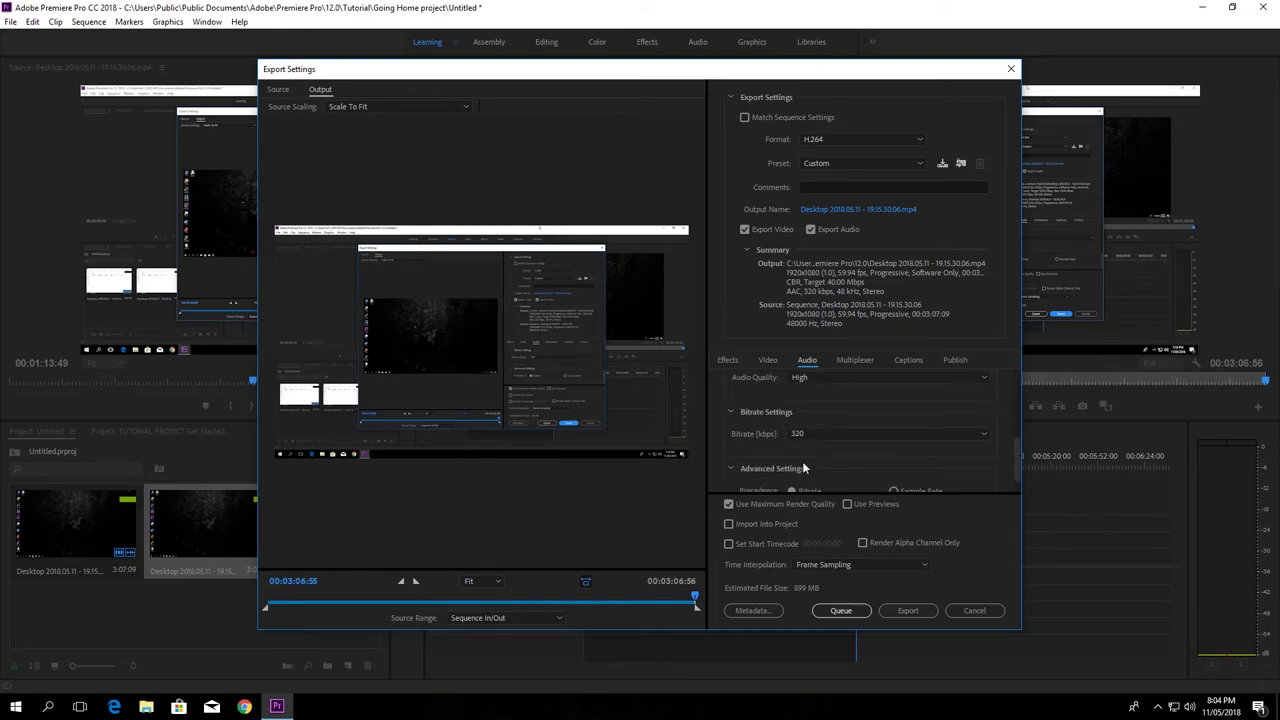
{"action": "scroll", "coordinate": [826, 464], "scroll_direction": "down", "scroll_amount": 1}
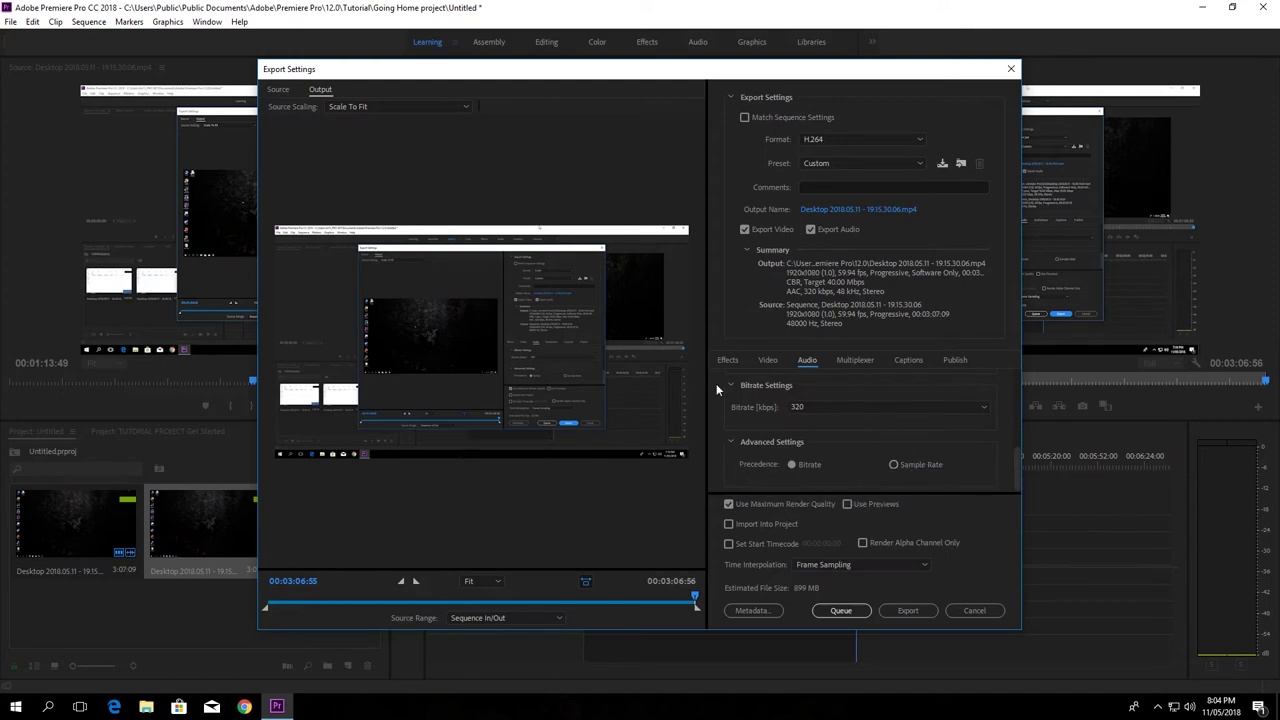
Step: Export the sequence, starting the 899 MB H.264 encode
{"action": "left_click", "coordinate": [898, 610]}
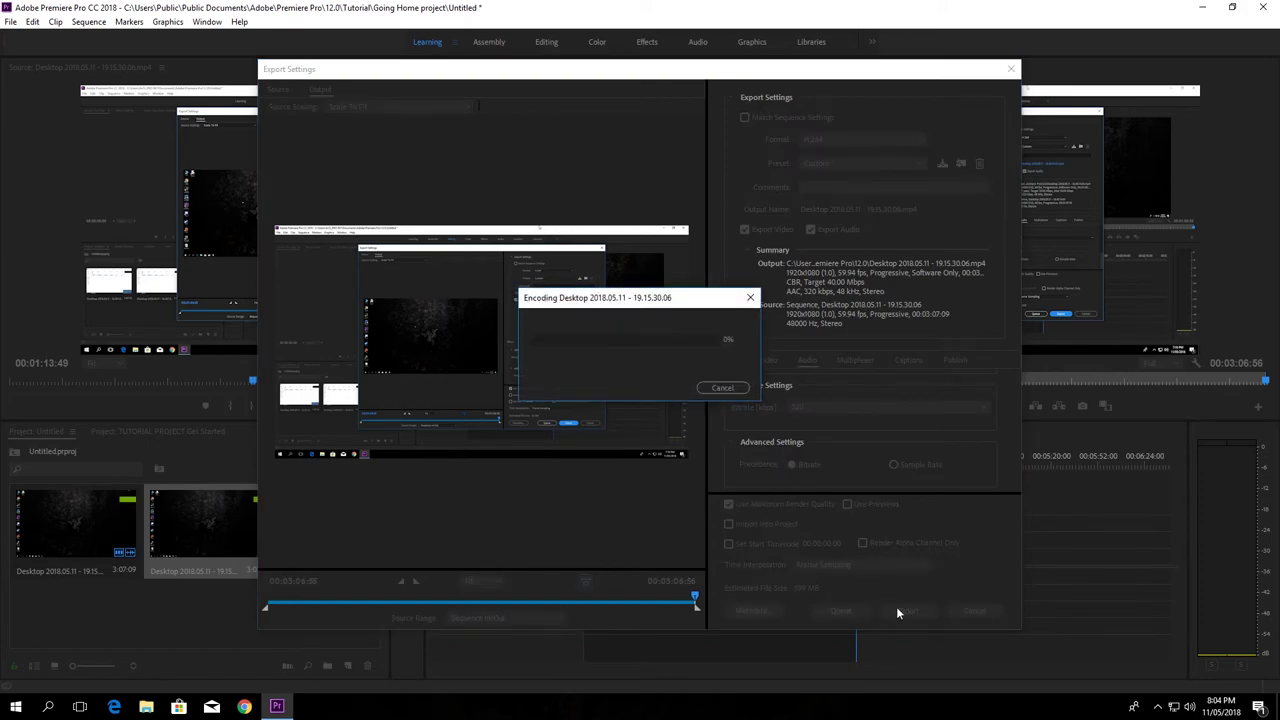